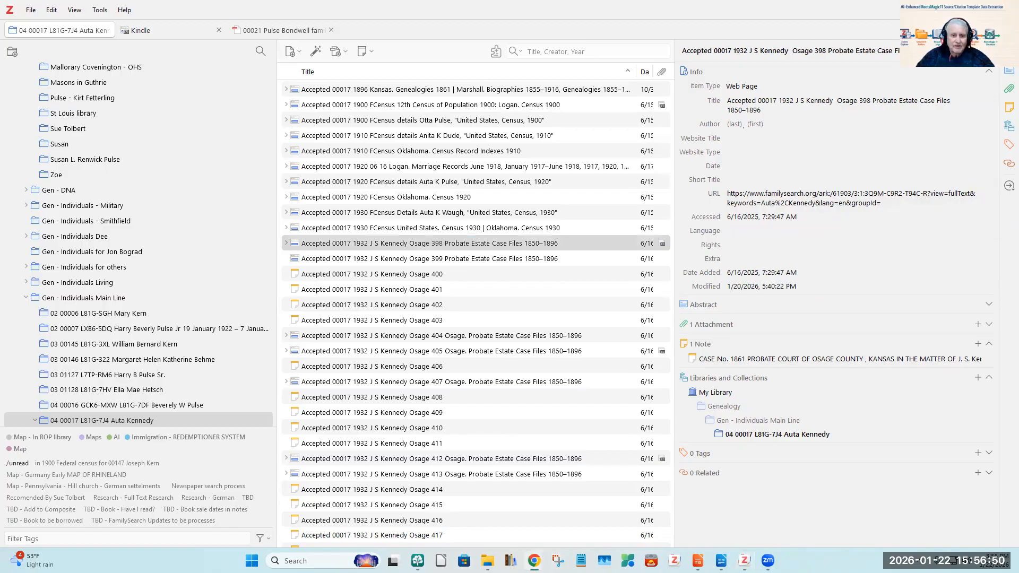
- Switch to the browser and examine the title and group information of probate record image 398 on FamilySearch
{"action": "key", "text": "alt+Tab"}
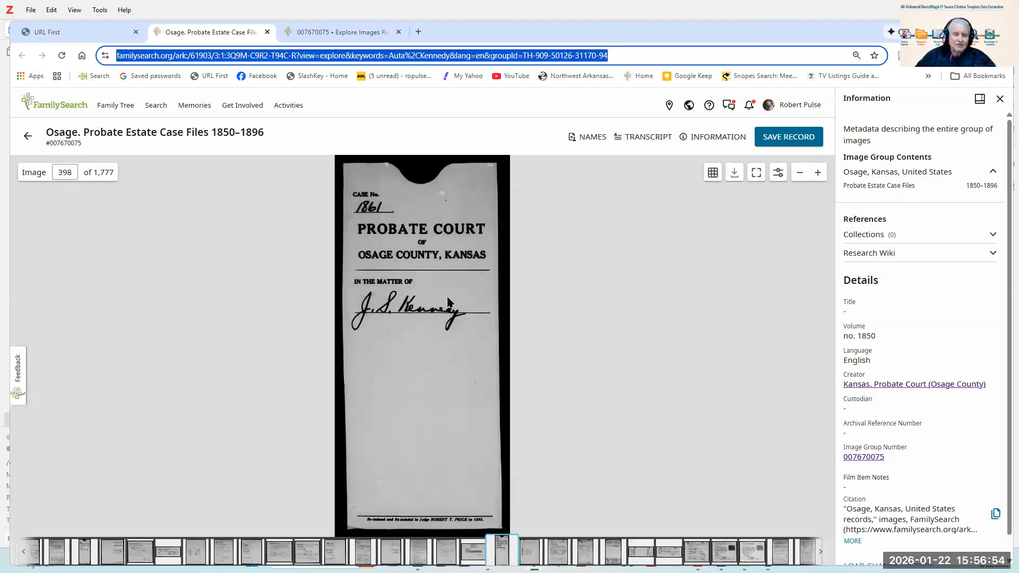
{"action": "left_click_drag", "start_coordinate": [282, 128], "coordinate": [45, 135]}
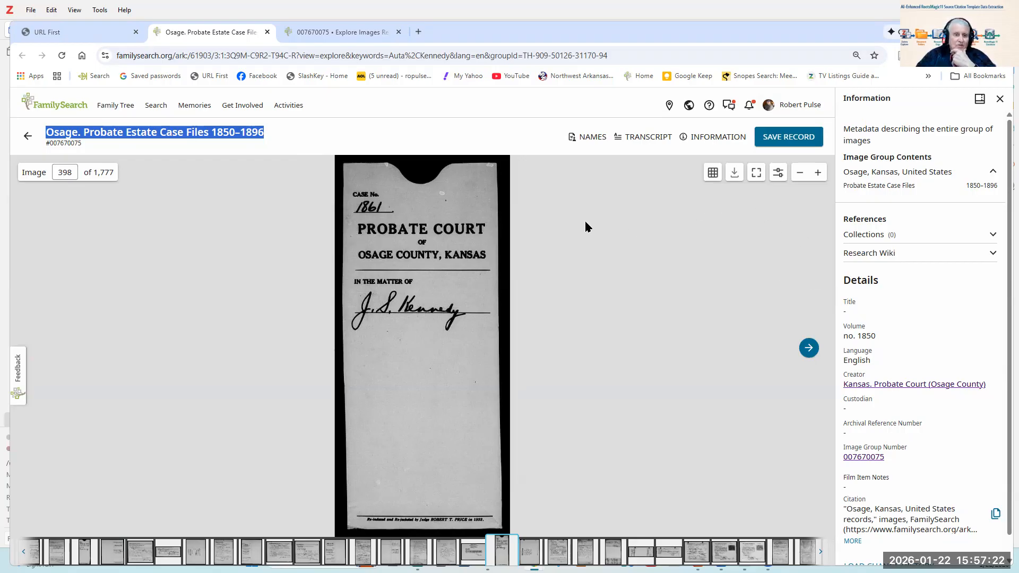
{"action": "left_click", "coordinate": [703, 143]}
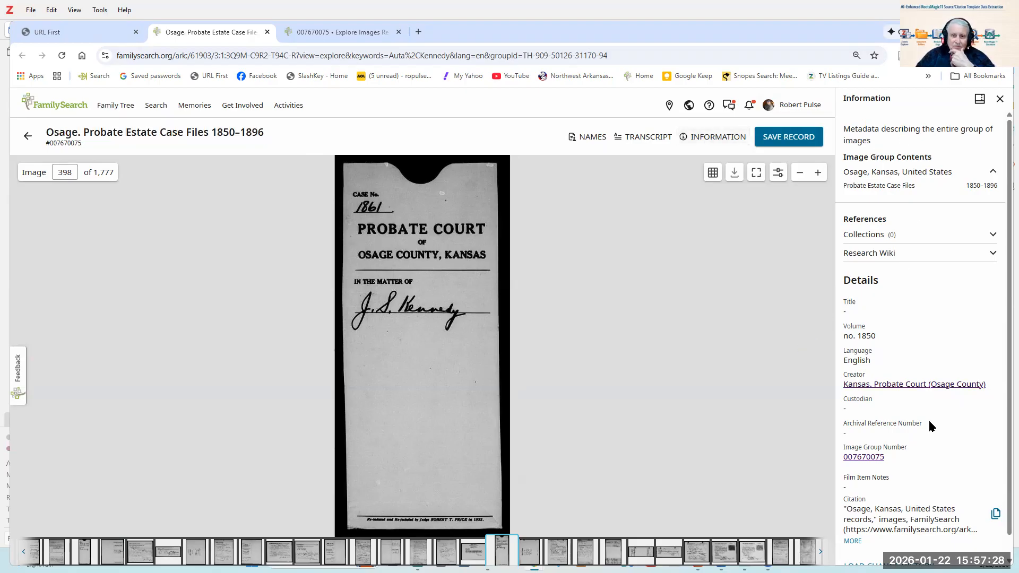
{"action": "left_click", "coordinate": [1000, 100]}
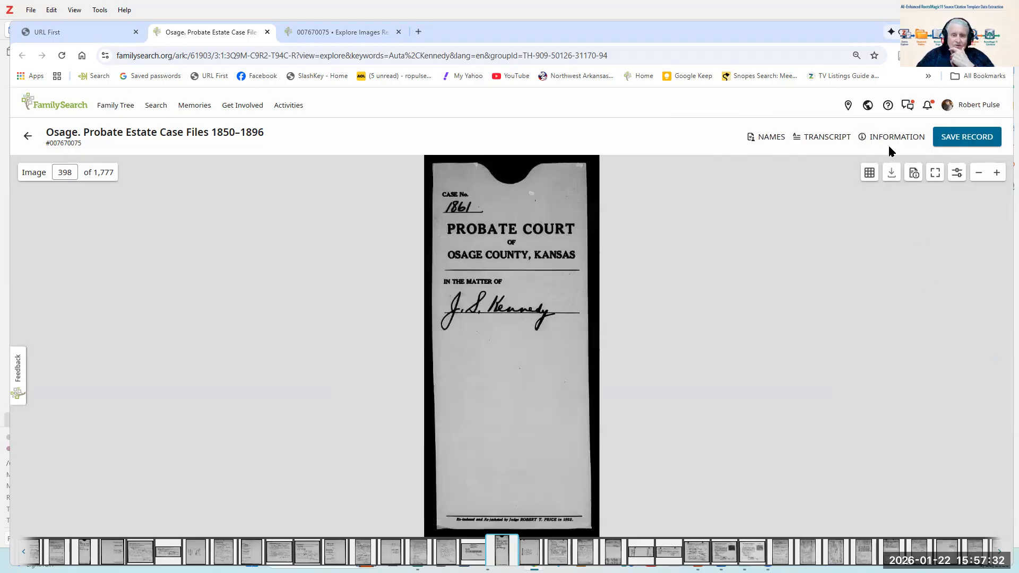
{"action": "left_click", "coordinate": [883, 139]}
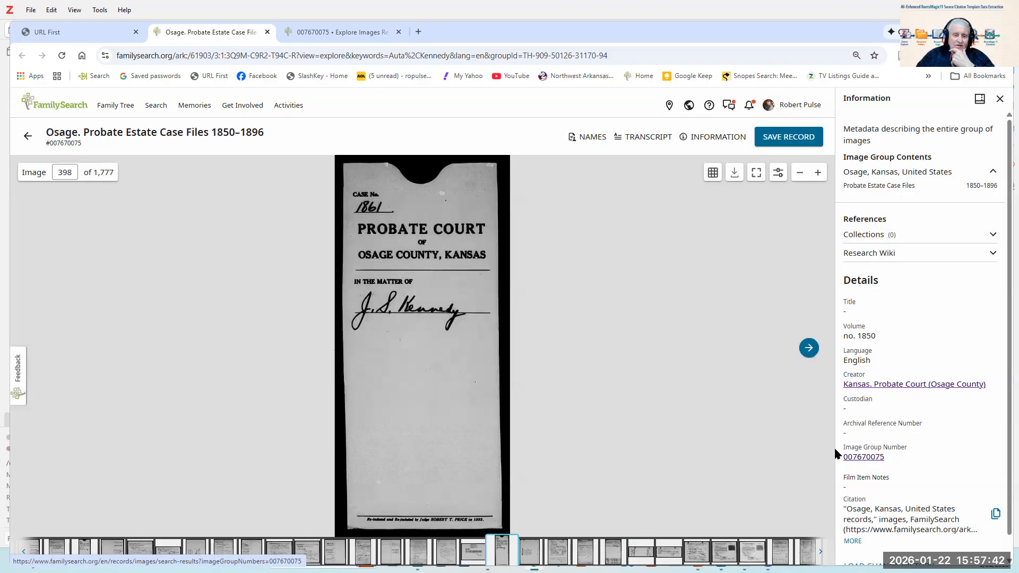
- Look up image group 007670075 from the record's details, open it from the search results, and browse its page thumbnails
{"action": "left_click", "coordinate": [863, 458]}
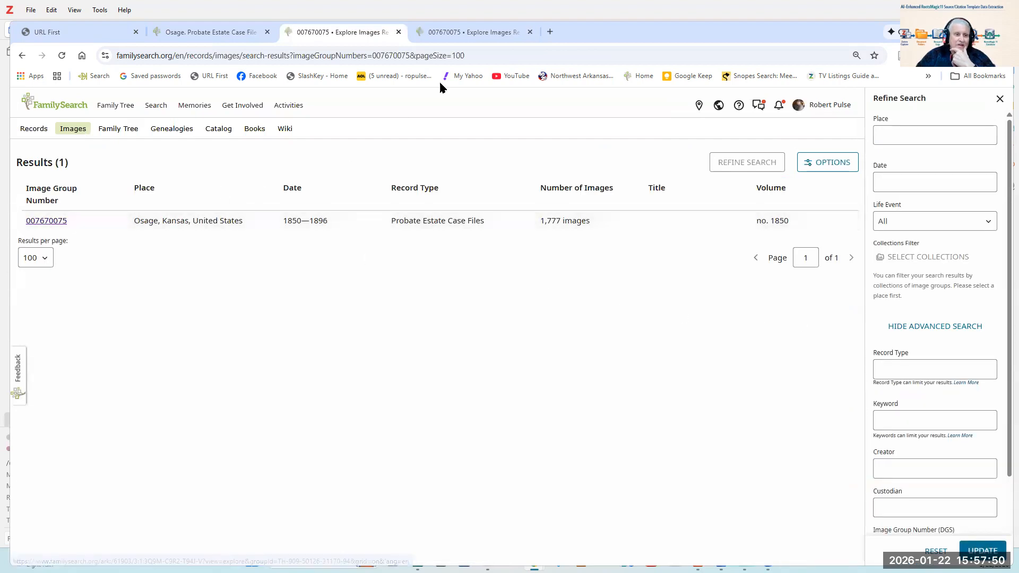
{"action": "left_click", "coordinate": [482, 55]}
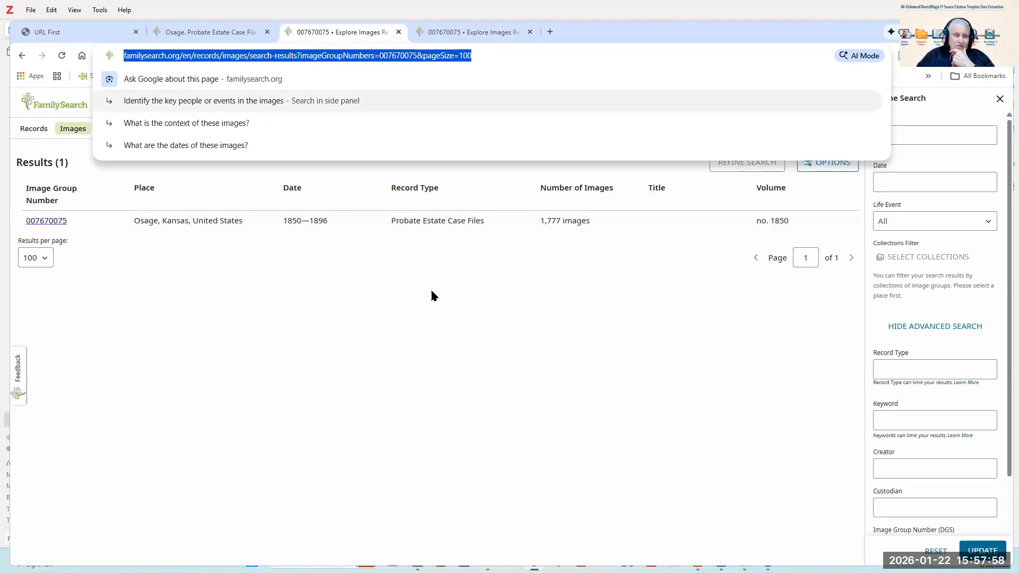
{"action": "left_click", "coordinate": [46, 221]}
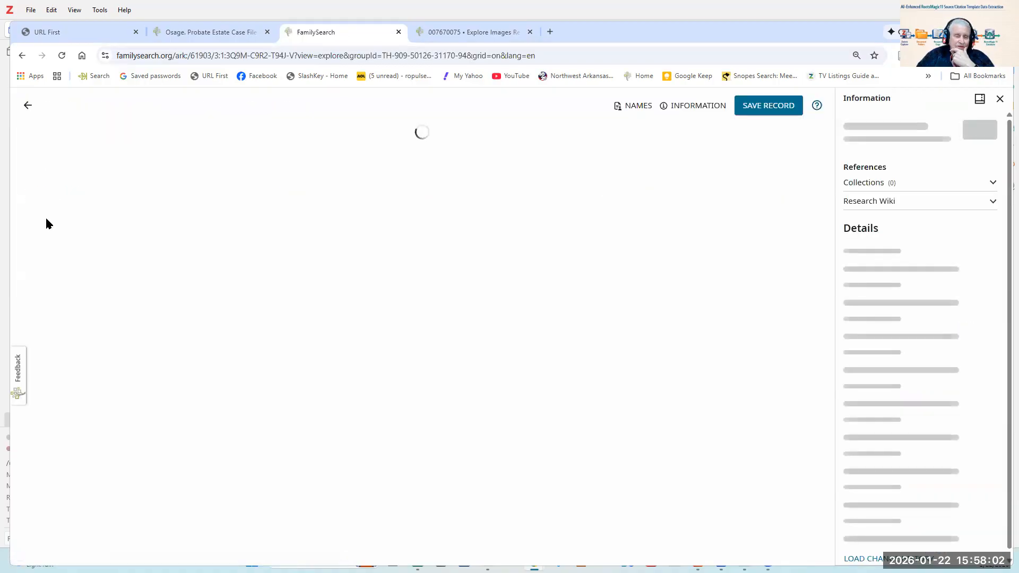
{"action": "scroll", "coordinate": [541, 349], "scroll_direction": "down", "scroll_amount": 5}
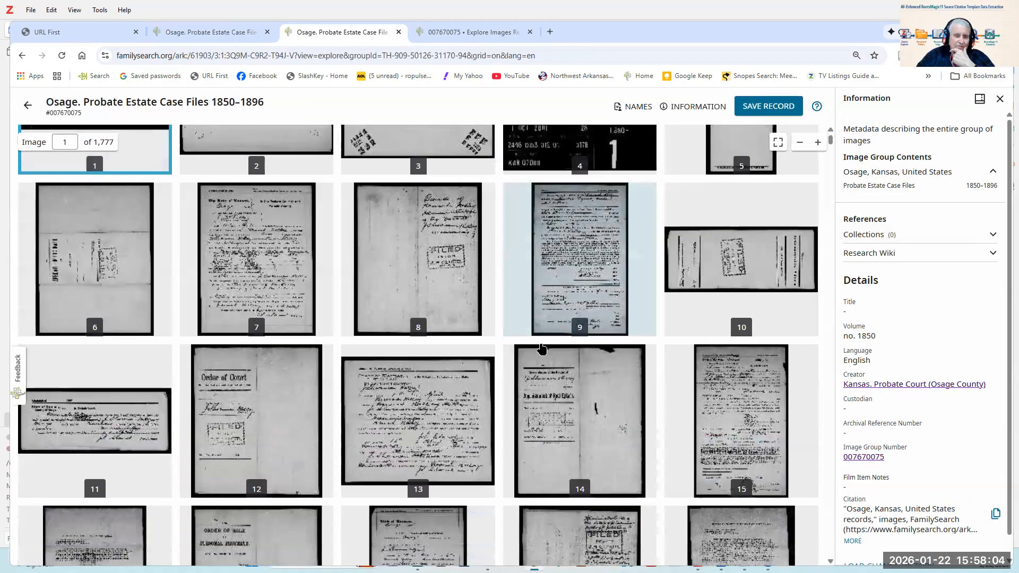
{"action": "scroll", "coordinate": [541, 349], "scroll_direction": "down", "scroll_amount": 5}
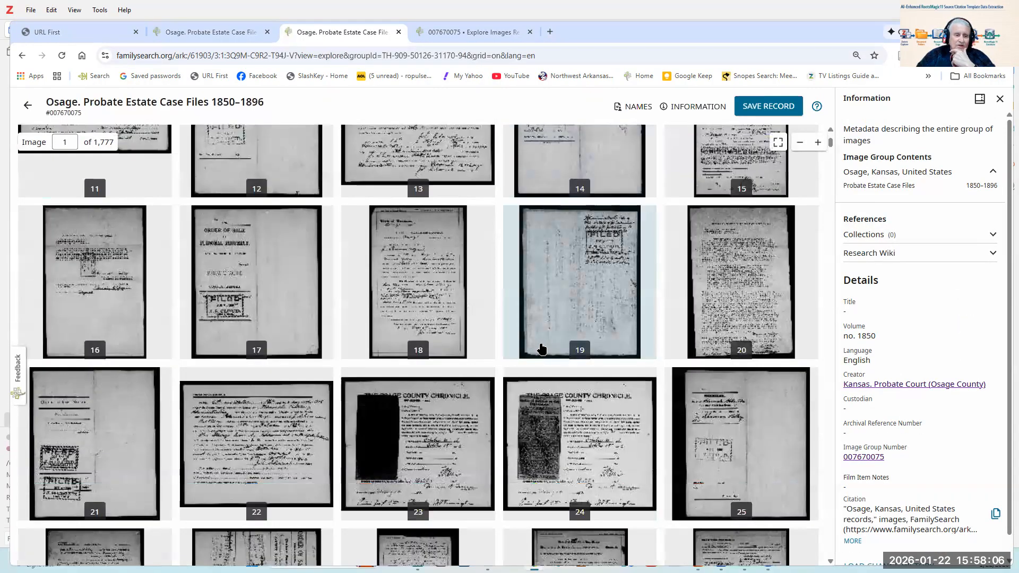
{"action": "scroll", "coordinate": [542, 349], "scroll_direction": "down", "scroll_amount": 5}
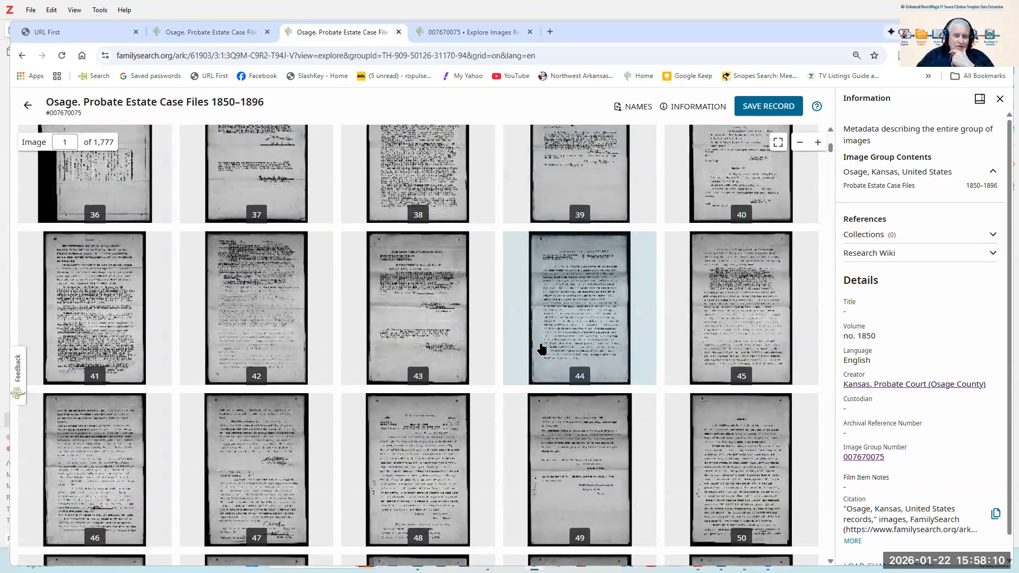
{"action": "scroll", "coordinate": [542, 349], "scroll_direction": "down", "scroll_amount": 3}
{"action": "scroll", "coordinate": [541, 349], "scroll_direction": "down", "scroll_amount": 3}
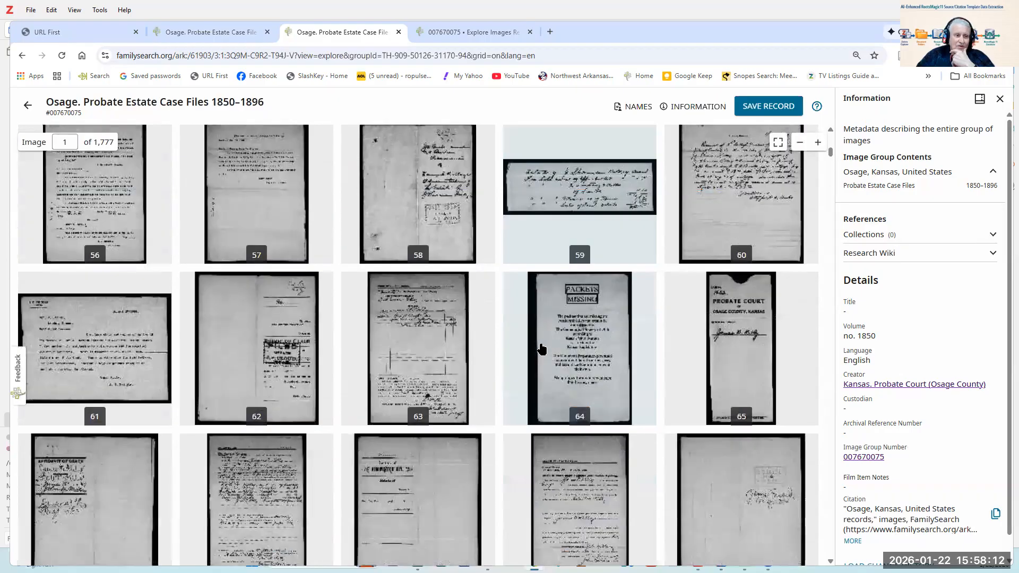
{"action": "scroll", "coordinate": [541, 349], "scroll_direction": "down", "scroll_amount": 5}
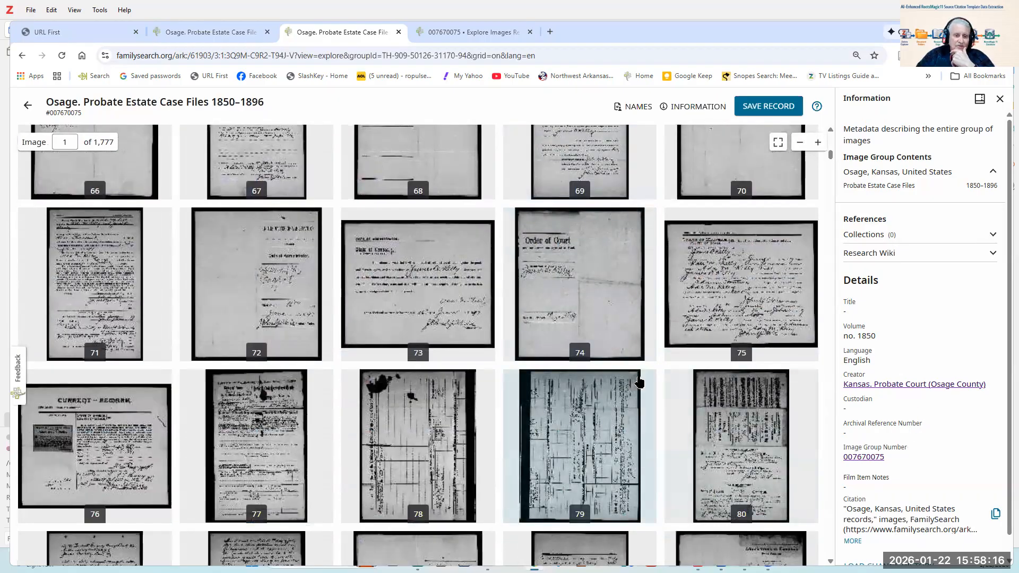
{"action": "scroll", "coordinate": [640, 382], "scroll_direction": "up", "scroll_amount": 1}
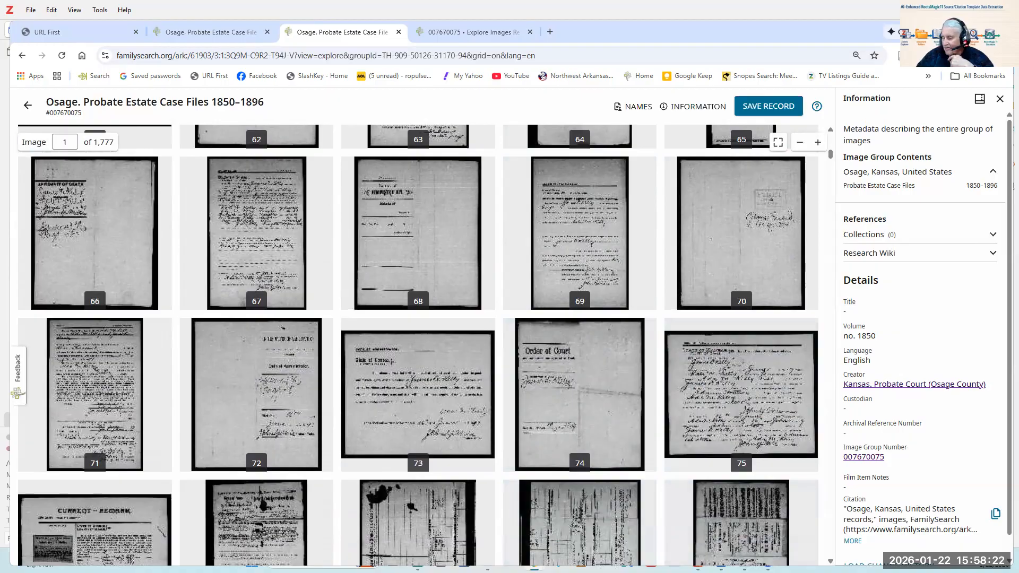
- Switch to Zotero, open the web link of the Osage 412 probate item, and highlight the opening part of its transcript
{"action": "key", "text": "alt+Tab"}
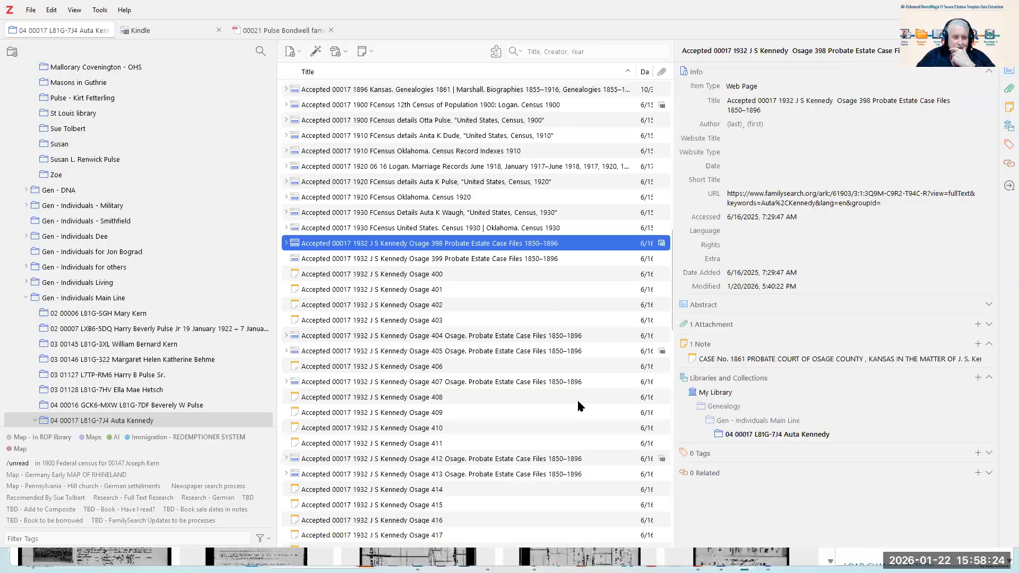
{"action": "left_click", "coordinate": [512, 459]}
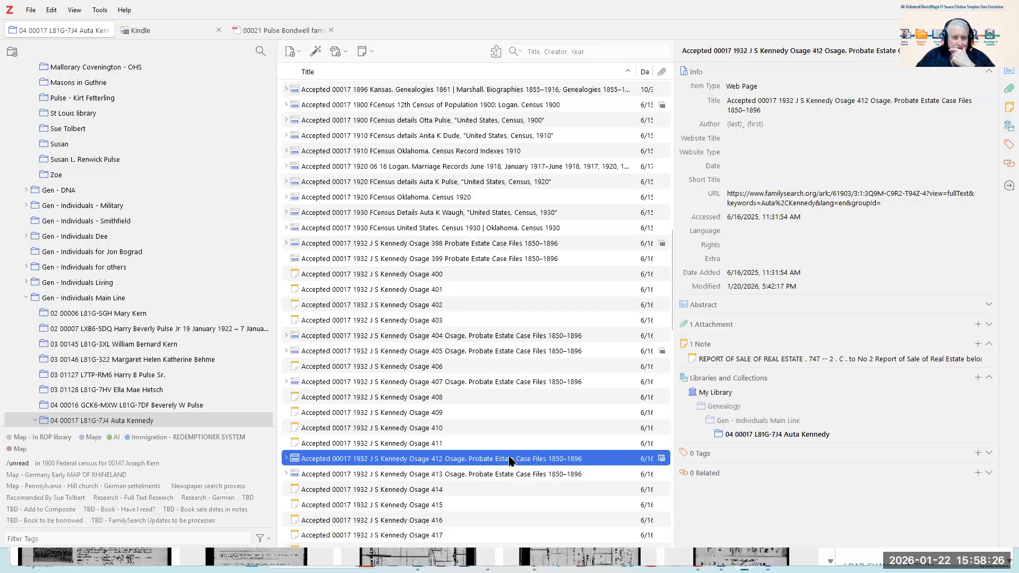
{"action": "mouse_move", "coordinate": [979, 198]}
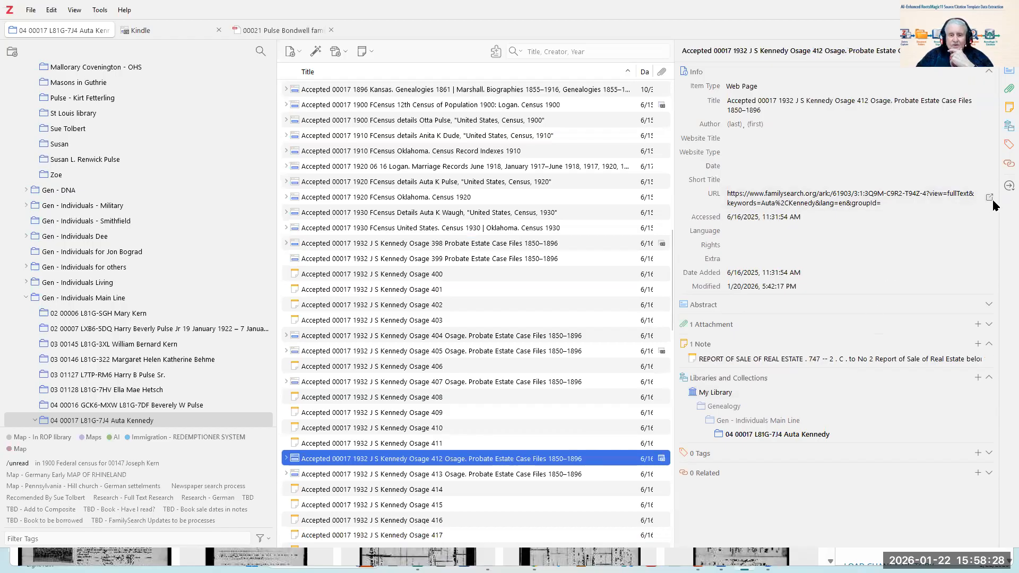
{"action": "left_click", "coordinate": [991, 198]}
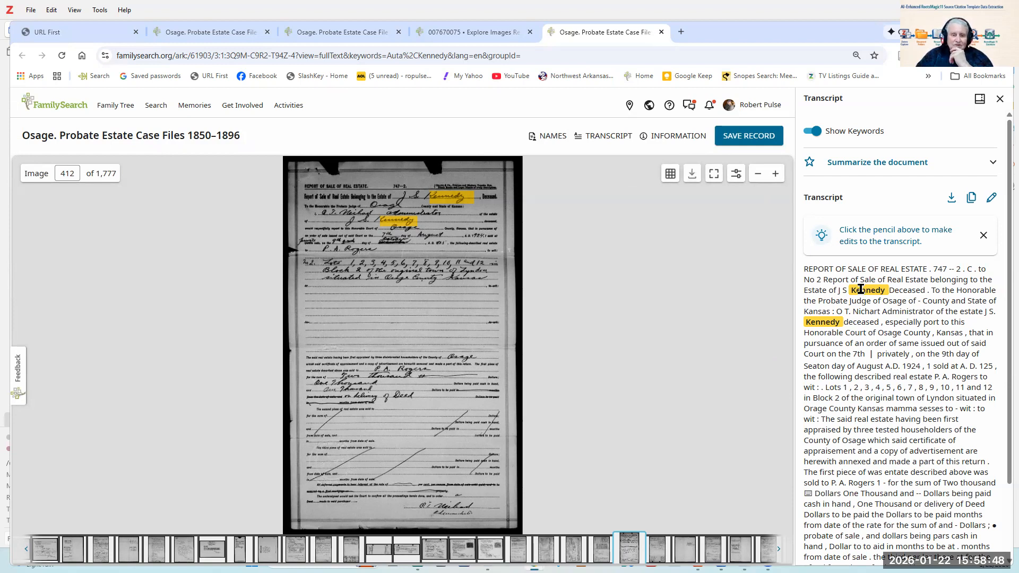
{"action": "left_click_drag", "start_coordinate": [804, 271], "coordinate": [892, 414]}
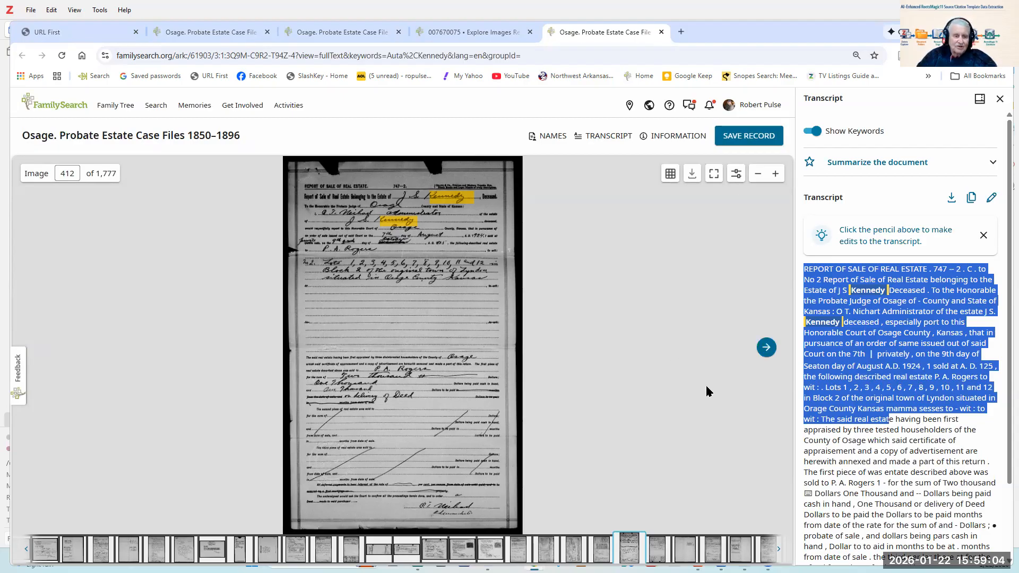
{"action": "left_click_drag", "start_coordinate": [658, 344], "coordinate": [658, 345]}
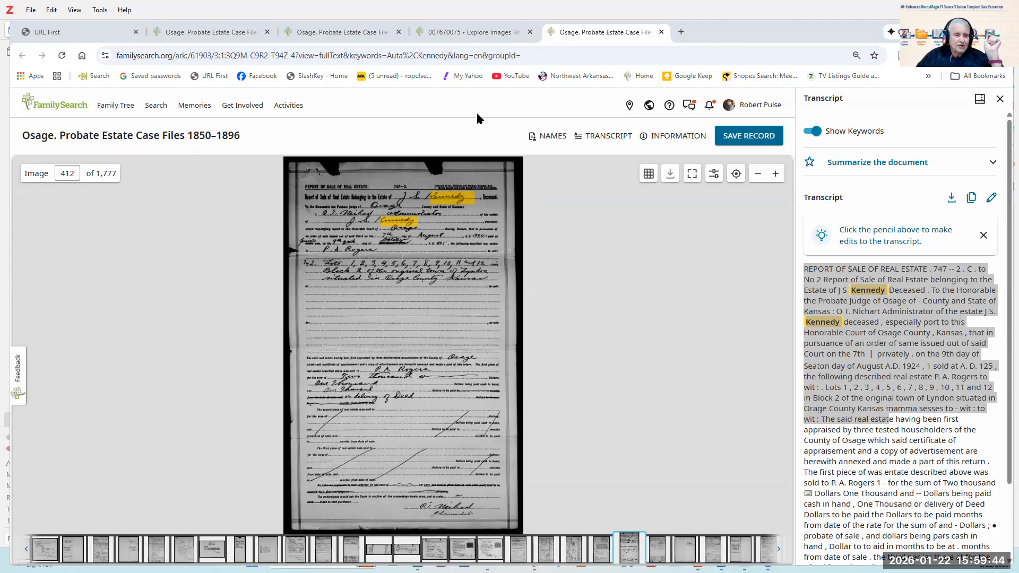
- Go back through the open probate pages to the search results page for image group 007670075
{"action": "left_click", "coordinate": [321, 32]}
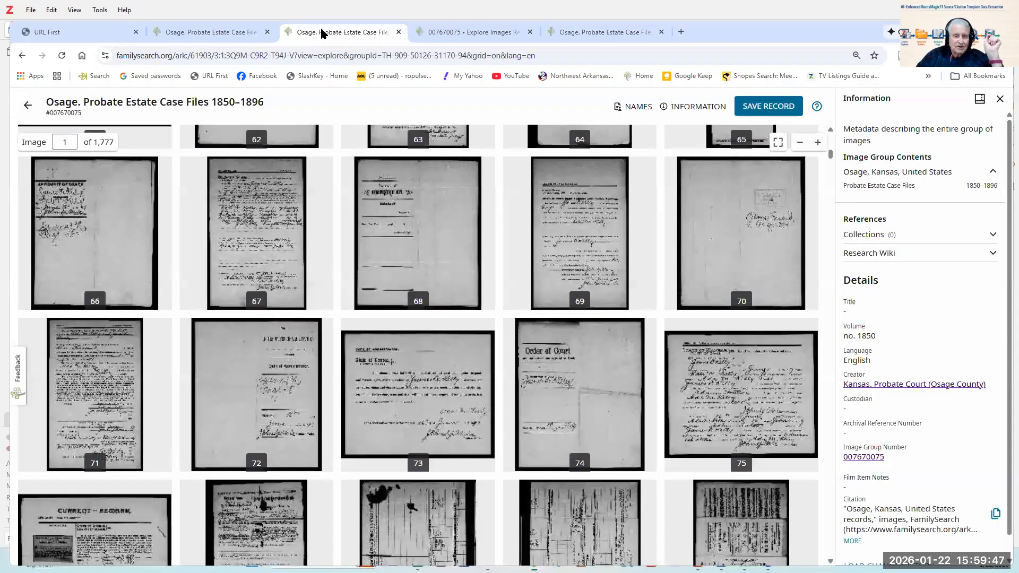
{"action": "left_click", "coordinate": [218, 39]}
{"action": "left_click", "coordinate": [455, 31]}
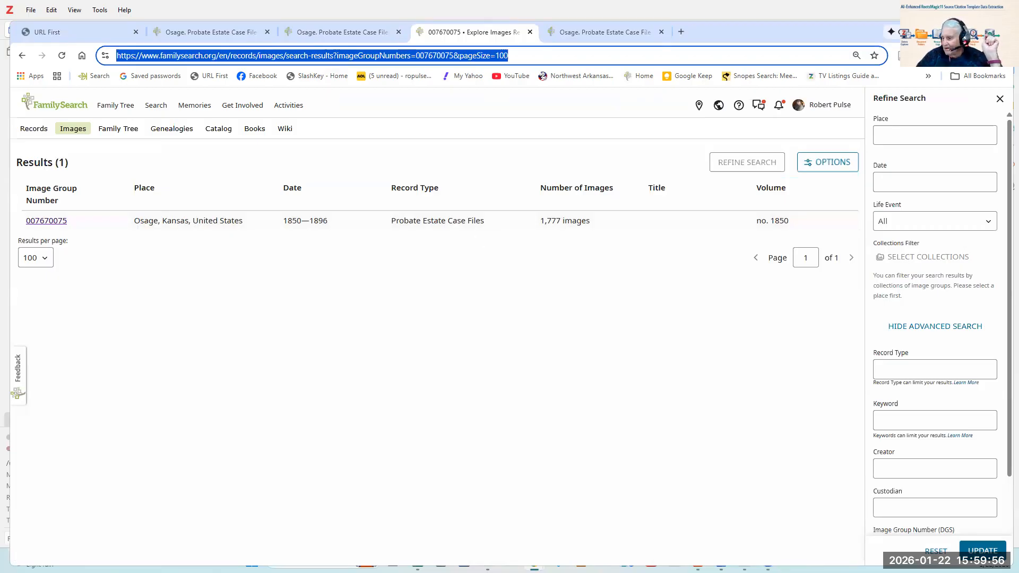
- Switch to LibreOffice Impress and review the parent web address and date in the extraction prompt's target data point
{"action": "key", "text": "alt+Tab"}
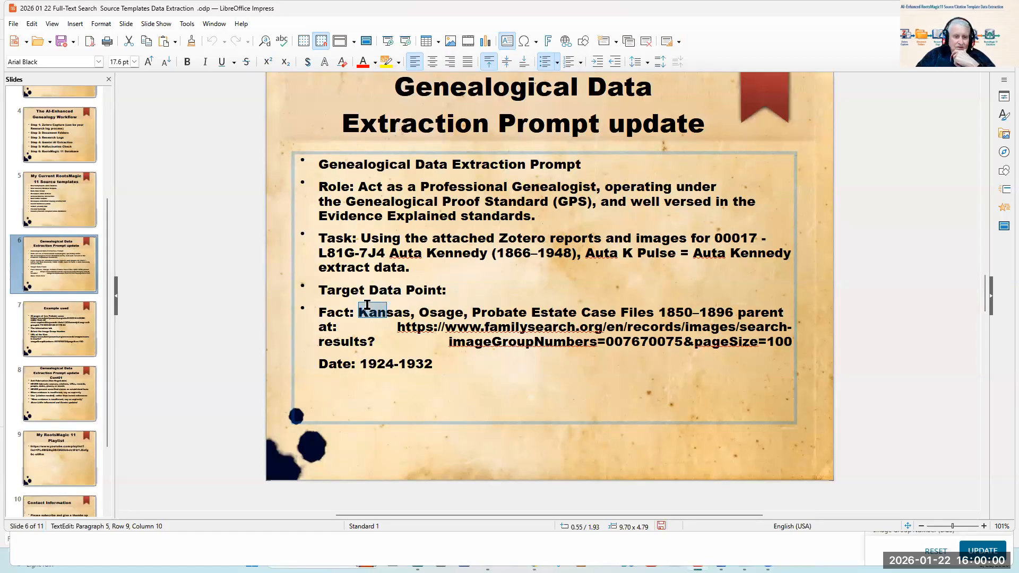
{"action": "left_click", "coordinate": [397, 328]}
{"action": "left_click_drag", "start_coordinate": [397, 329], "coordinate": [809, 339]}
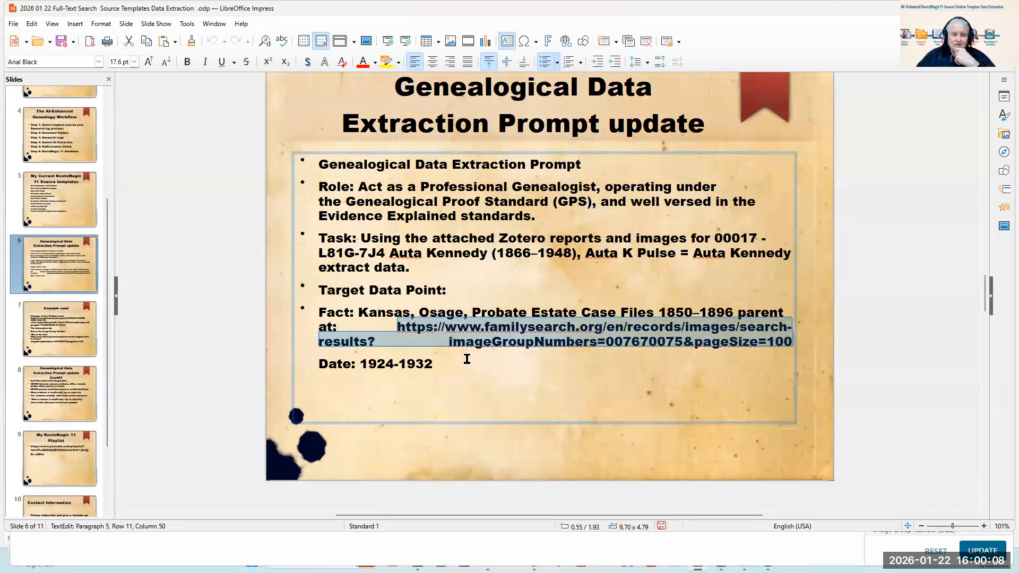
{"action": "left_click", "coordinate": [450, 373]}
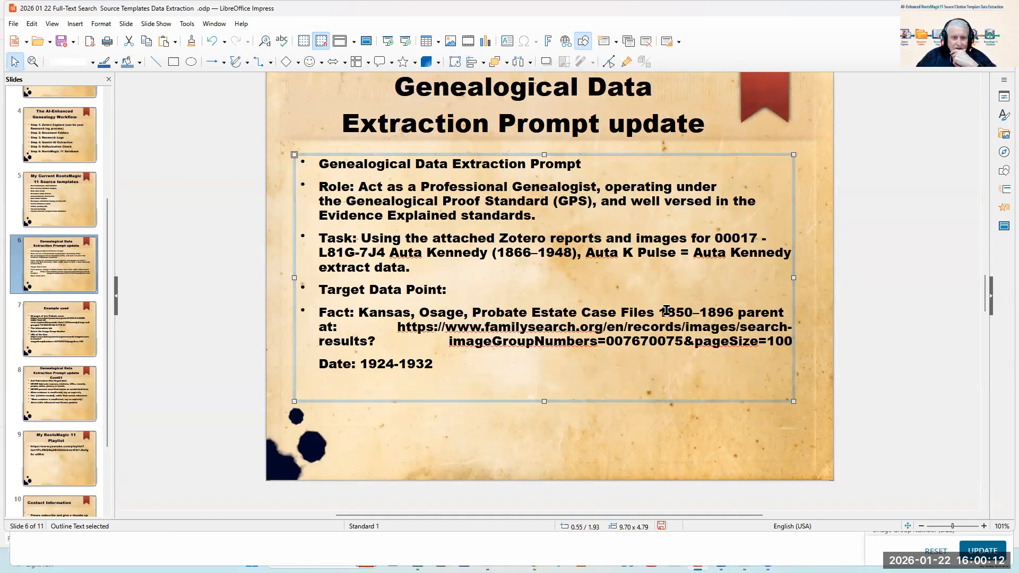
{"action": "left_click", "coordinate": [400, 368]}
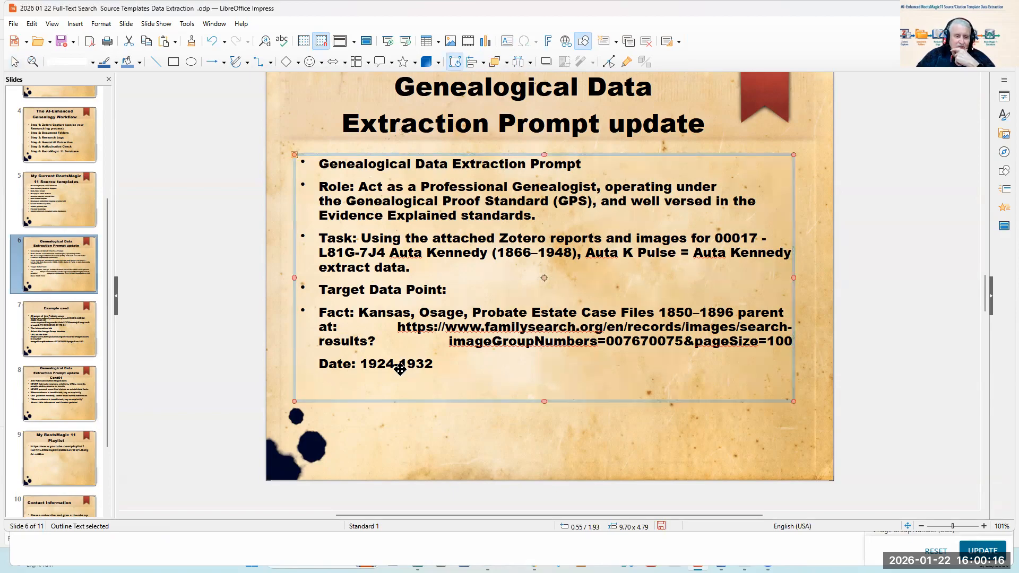
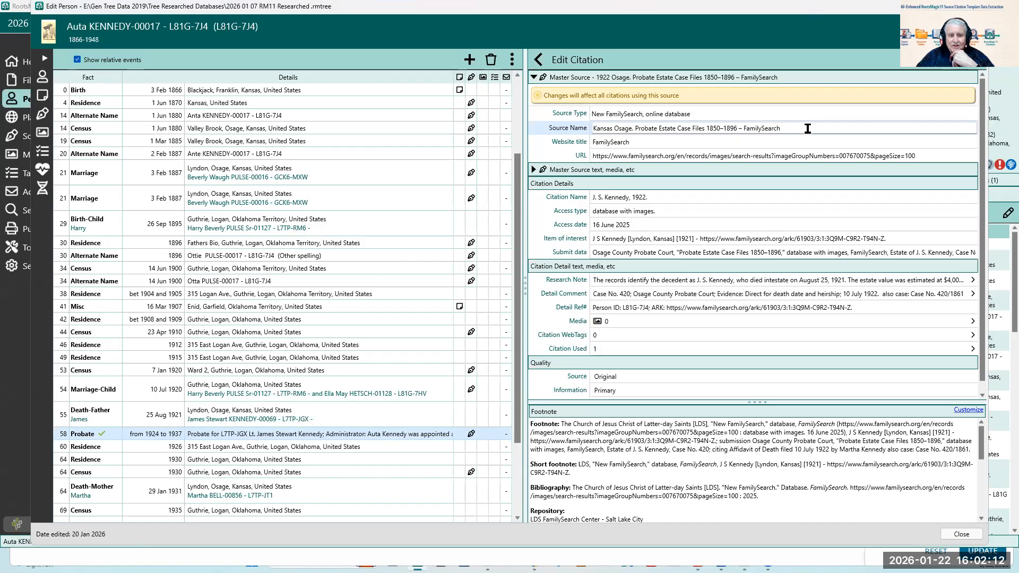
- Review the master source's URL, then read its full Source Text and Source Comment notes in the probate citation
{"action": "left_click", "coordinate": [617, 159]}
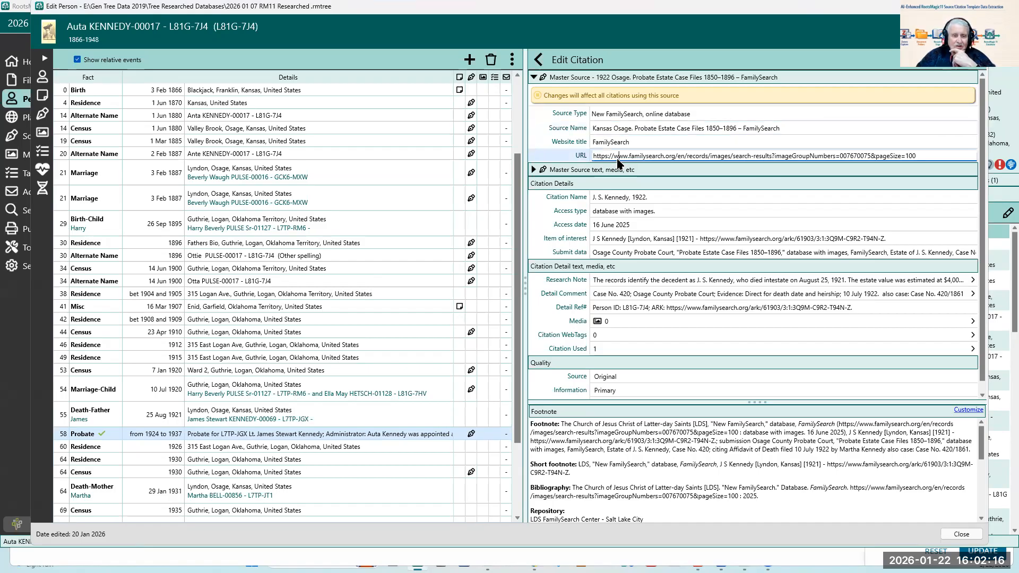
{"action": "left_click", "coordinate": [533, 170]}
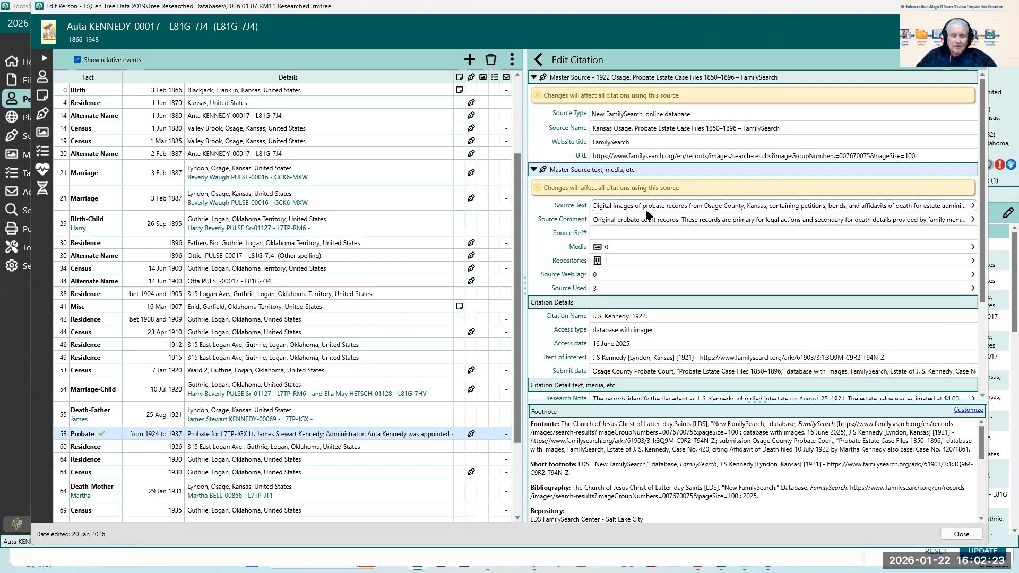
{"action": "left_click", "coordinate": [646, 210]}
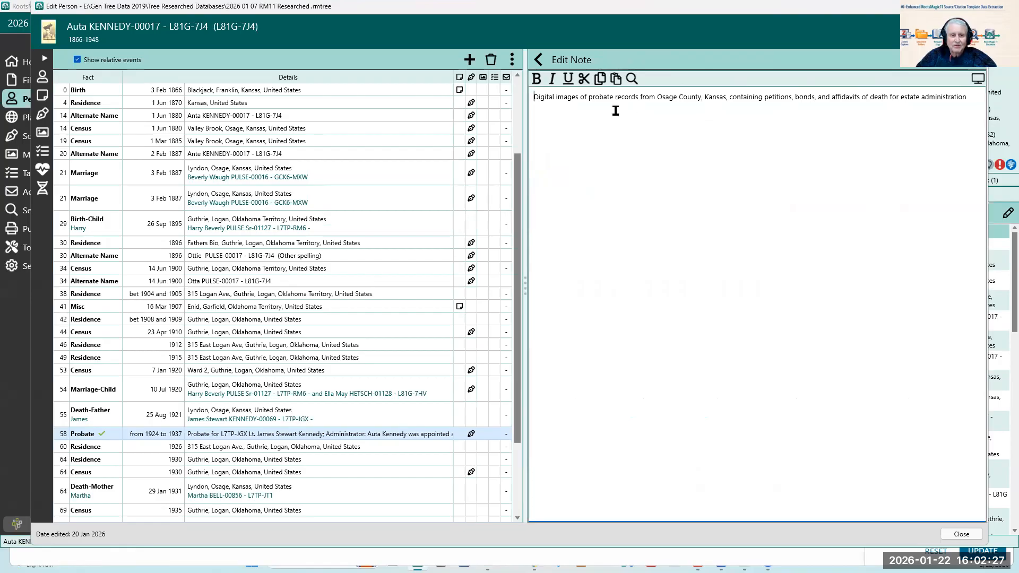
{"action": "left_click", "coordinate": [537, 61]}
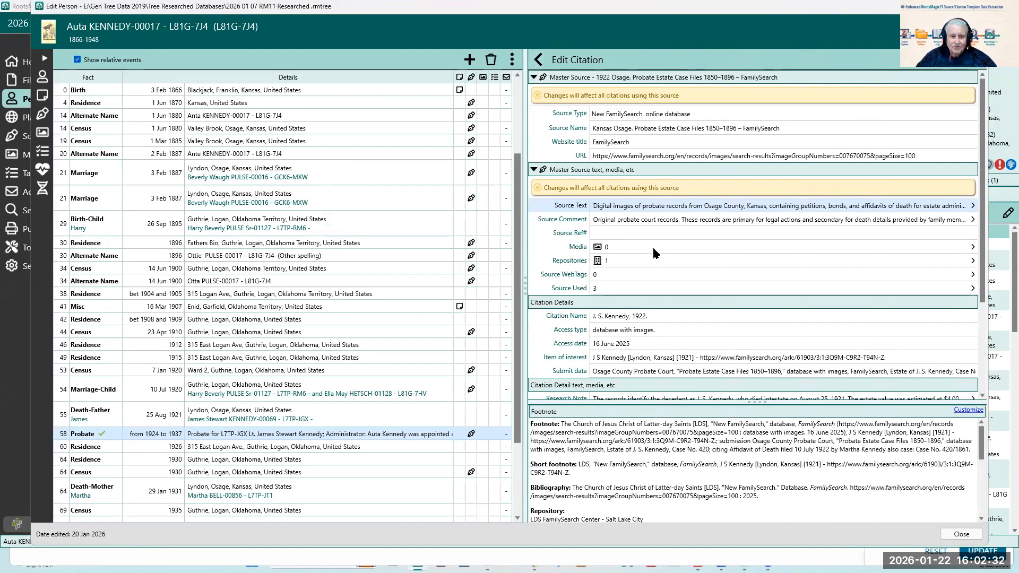
{"action": "left_click", "coordinate": [604, 223]}
{"action": "left_click", "coordinate": [603, 222]}
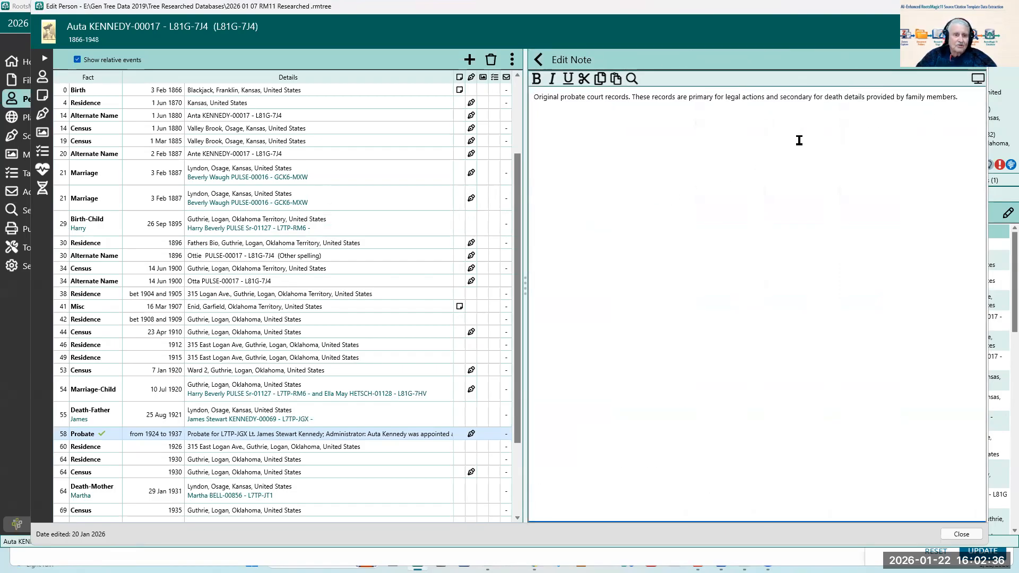
{"action": "left_click", "coordinate": [537, 57]}
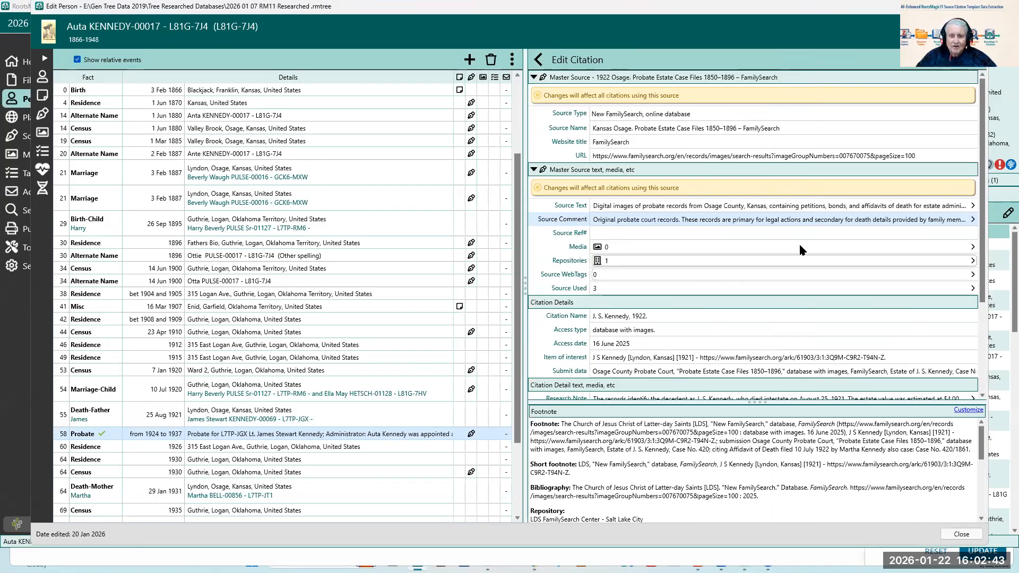
- Examine the Citation Details of the probate citation, including its citation name and access type
{"action": "left_click_drag", "start_coordinate": [983, 180], "coordinate": [990, 313]}
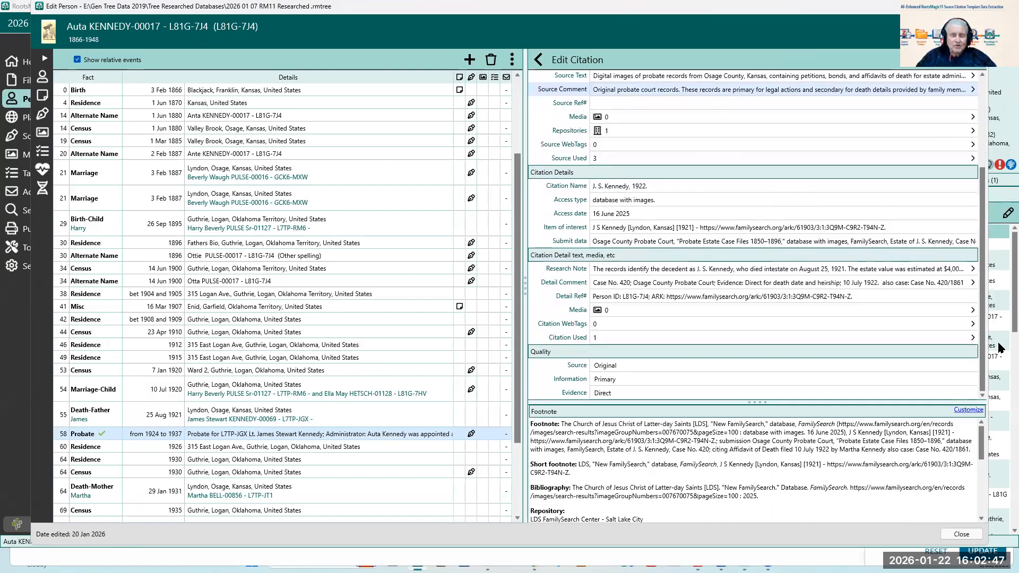
{"action": "left_click", "coordinate": [726, 195]}
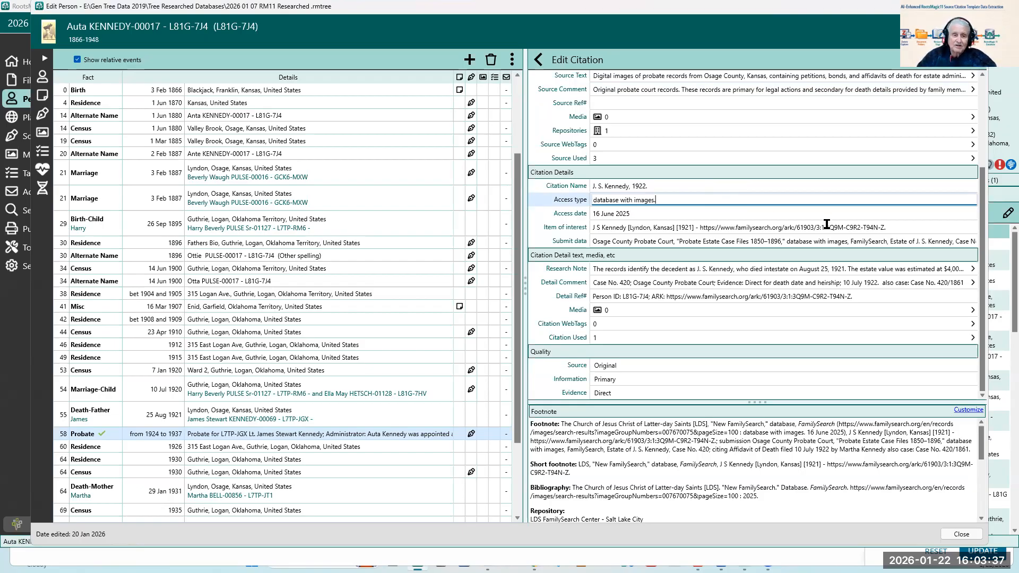
- Review the probate citation's name, access type, item of interest and submit data fields
{"action": "left_click", "coordinate": [710, 187]}
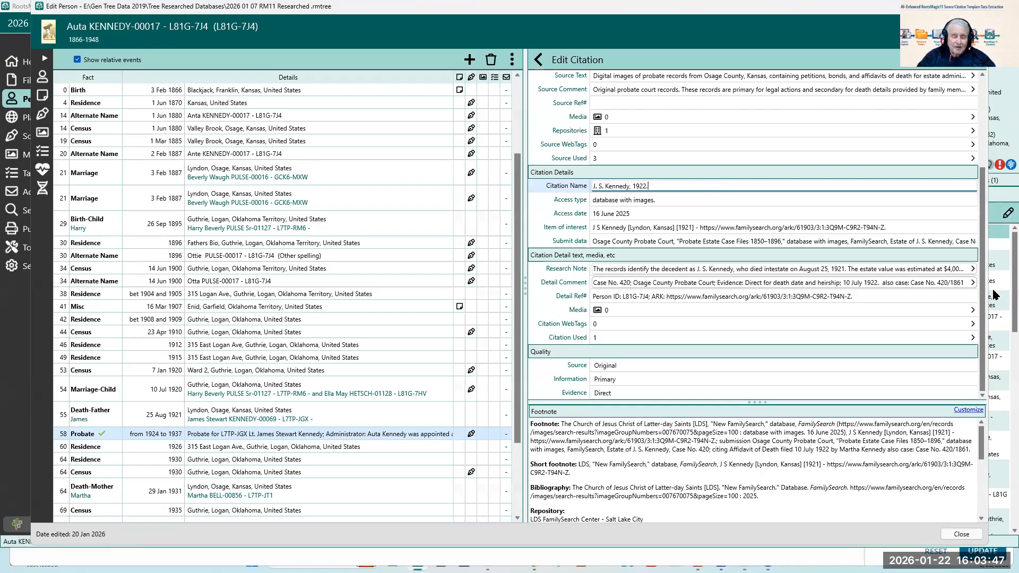
{"action": "left_click", "coordinate": [660, 198]}
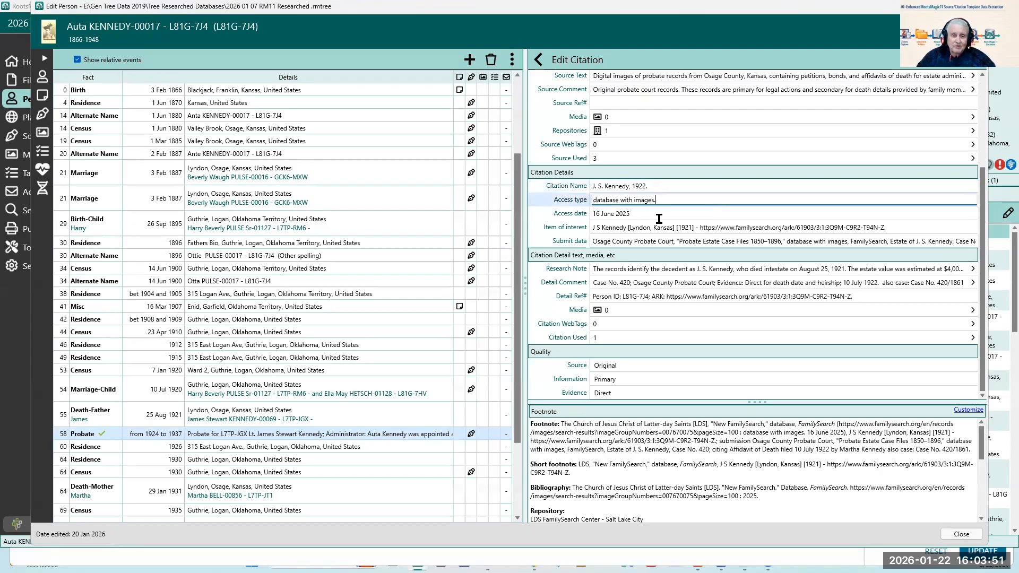
{"action": "left_click", "coordinate": [672, 229]}
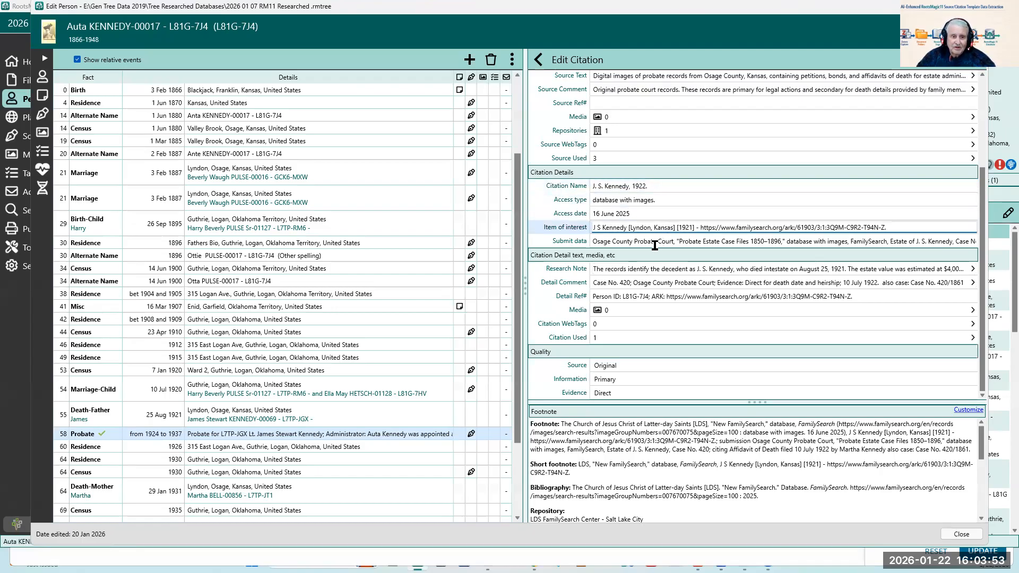
{"action": "left_click", "coordinate": [655, 244]}
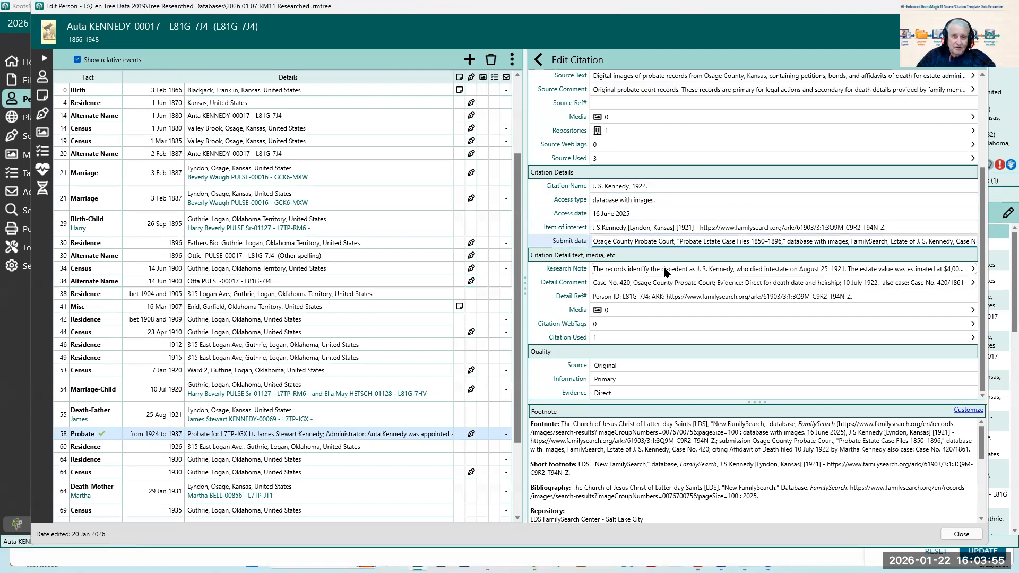
- Read the probate citation's full Research Note and Detail Comment, returning to the citation after each
{"action": "left_click", "coordinate": [667, 270]}
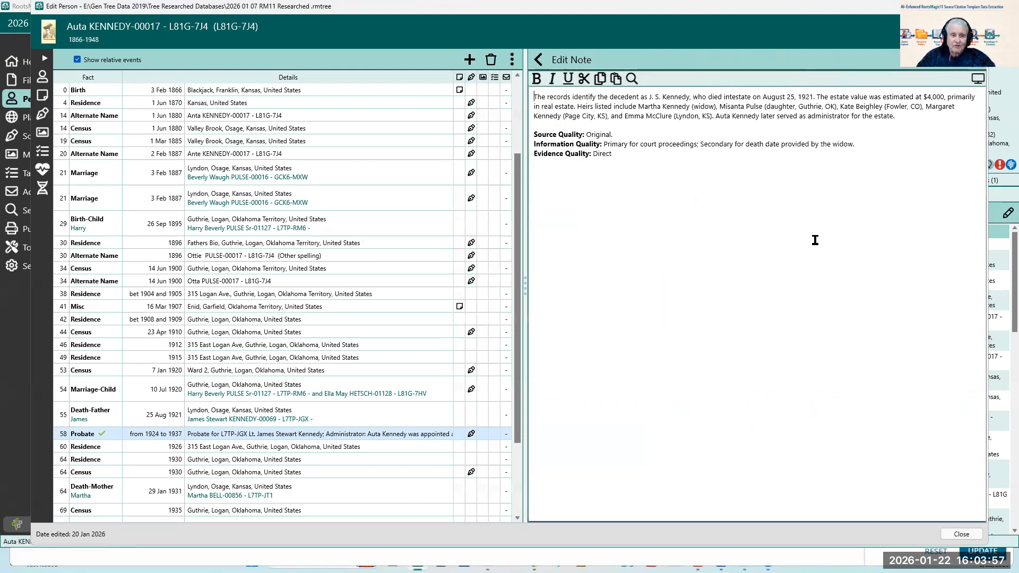
{"action": "left_click", "coordinate": [639, 157]}
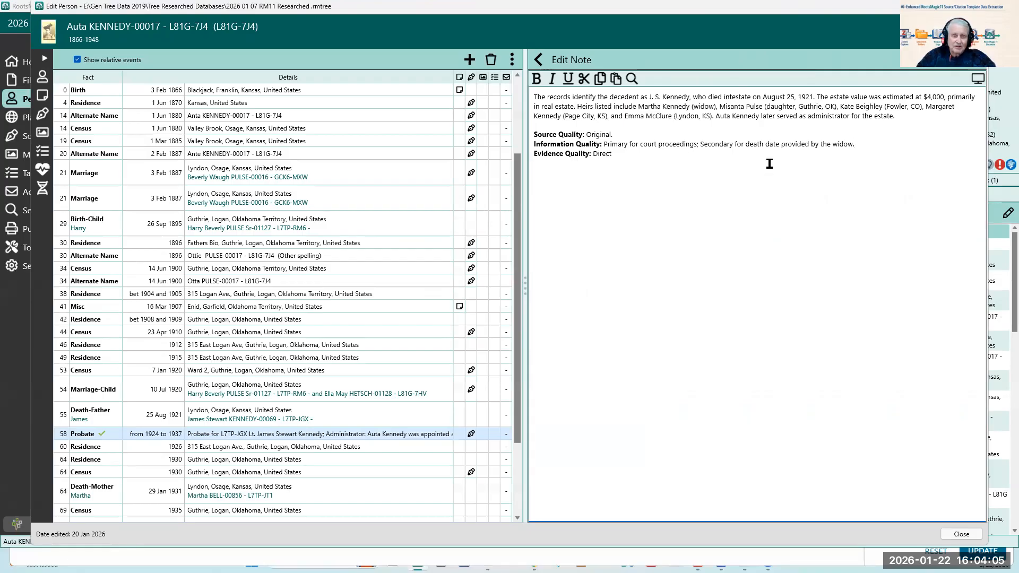
{"action": "left_click", "coordinate": [538, 59]}
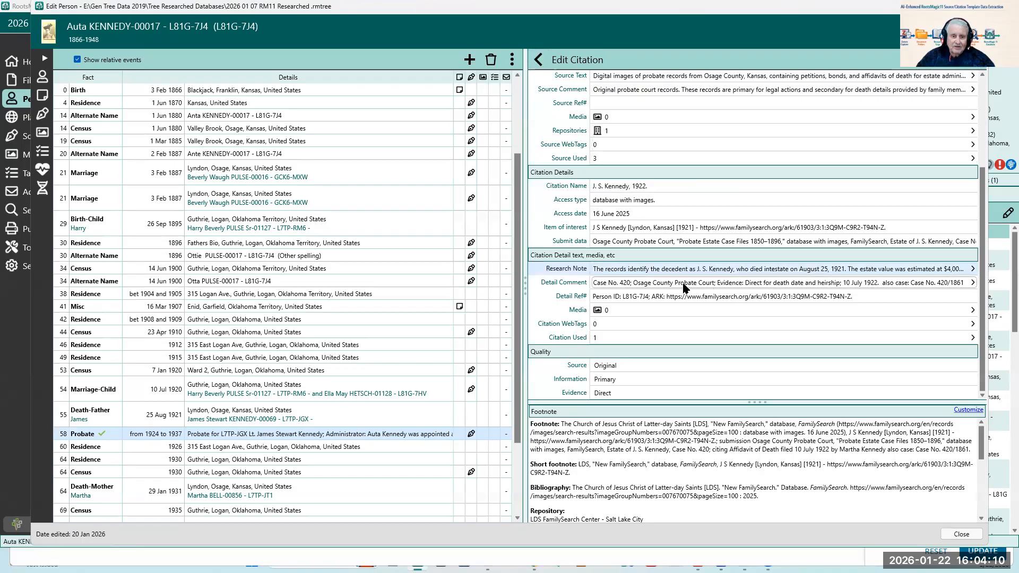
{"action": "left_click", "coordinate": [693, 285]}
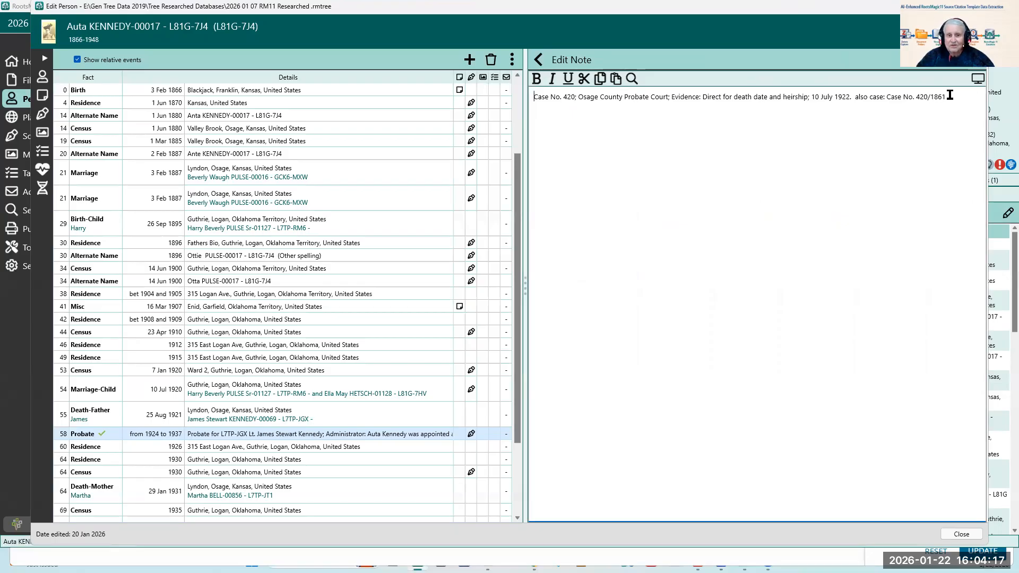
{"action": "left_click", "coordinate": [542, 60]}
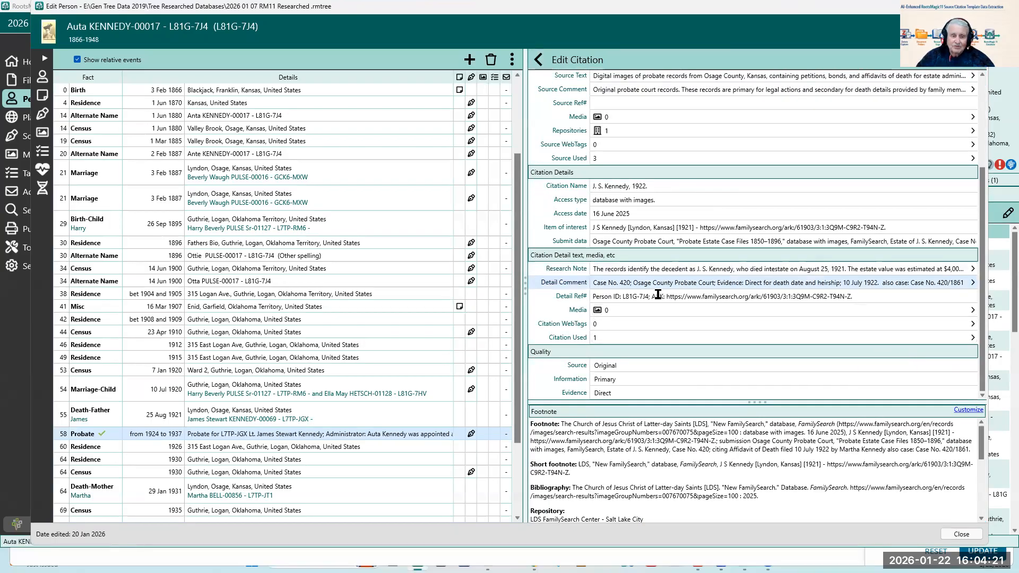
- Review the citation's Detail Ref# and the full footnote preview through the detail comments, then close the person's edit window
{"action": "left_click", "coordinate": [580, 299]}
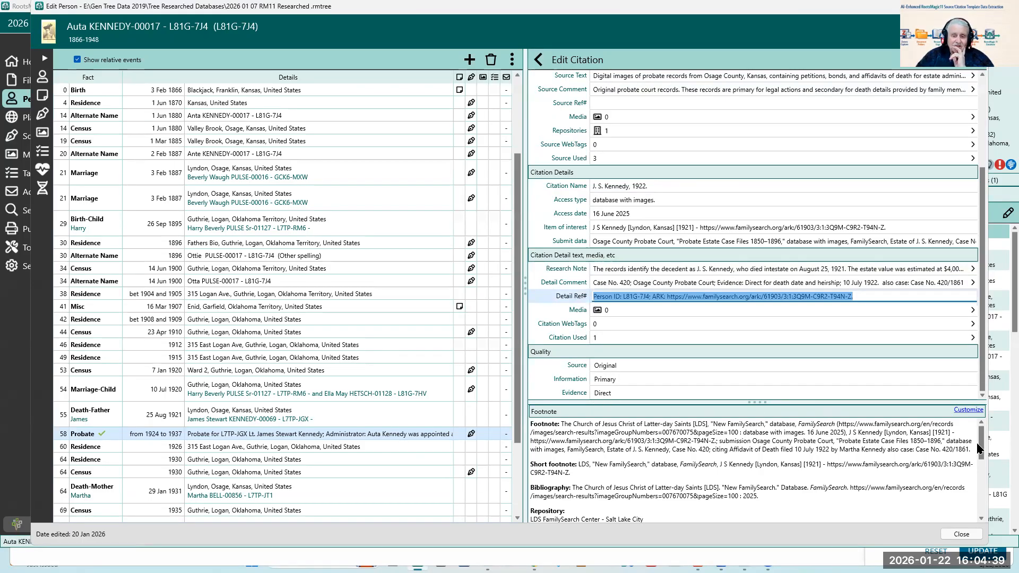
{"action": "left_click_drag", "start_coordinate": [982, 442], "coordinate": [983, 497]}
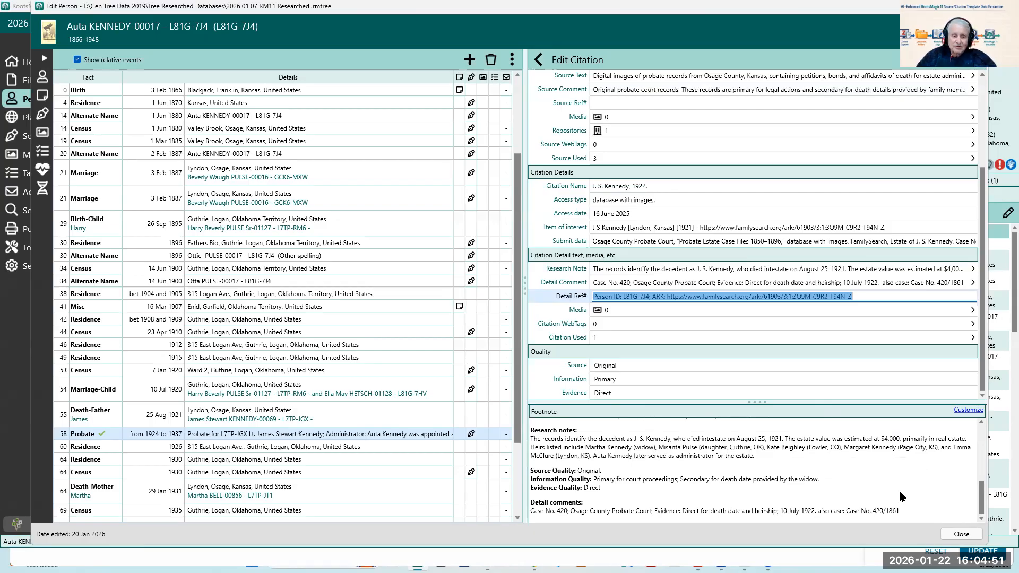
{"action": "left_click_drag", "start_coordinate": [982, 498], "coordinate": [984, 445]}
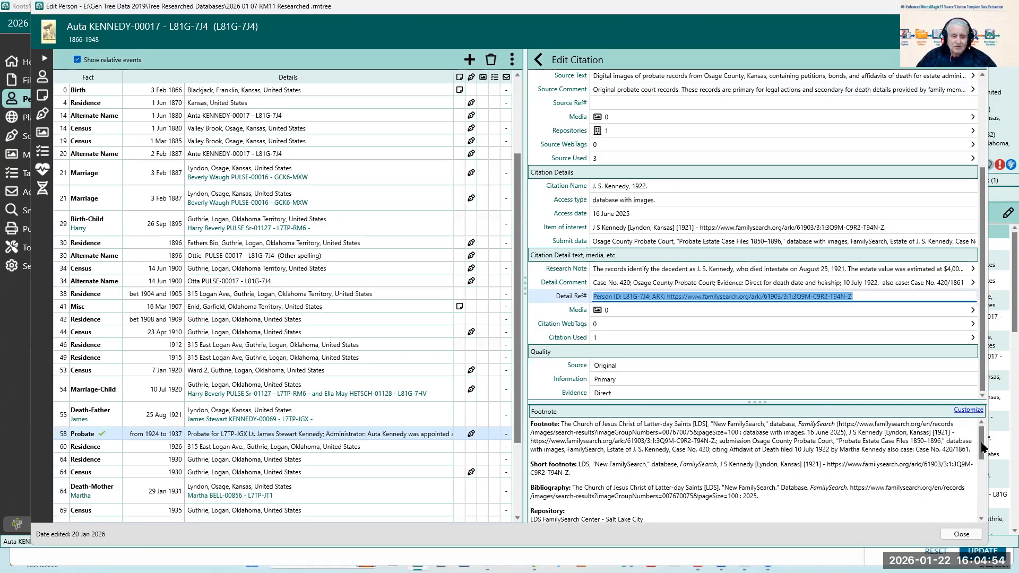
{"action": "left_click", "coordinate": [960, 535]}
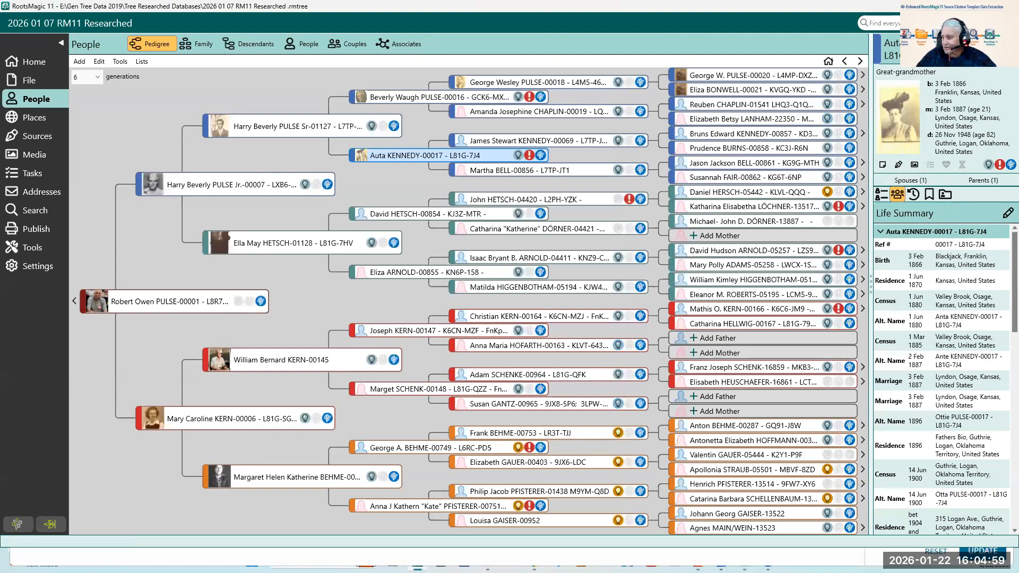
- Switch to LibreOffice Impress and show the RootsMagic 11 playlist slide, followed by the Contact Information slide
{"action": "key", "text": "alt+Tab"}
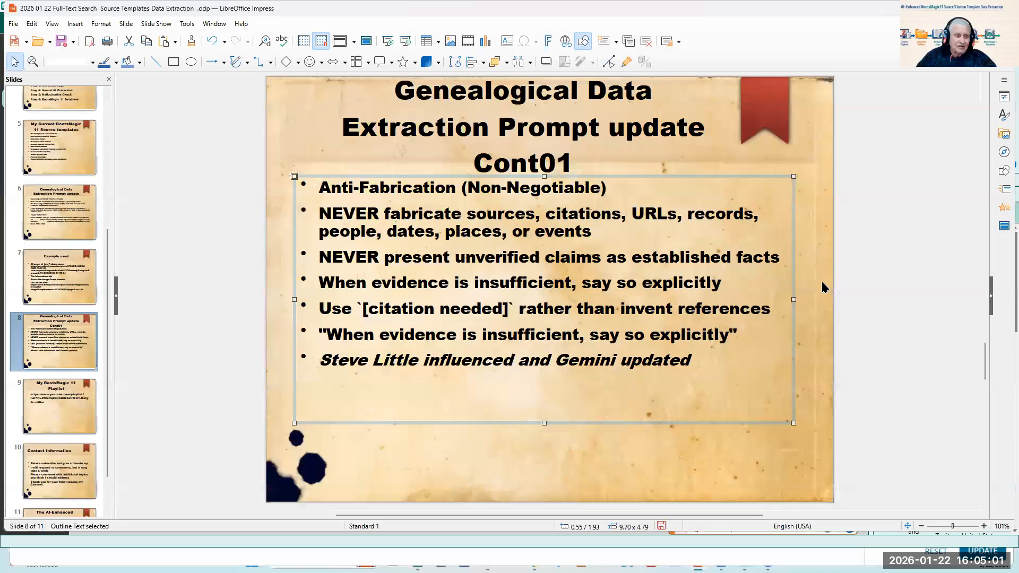
{"action": "left_click", "coordinate": [54, 408]}
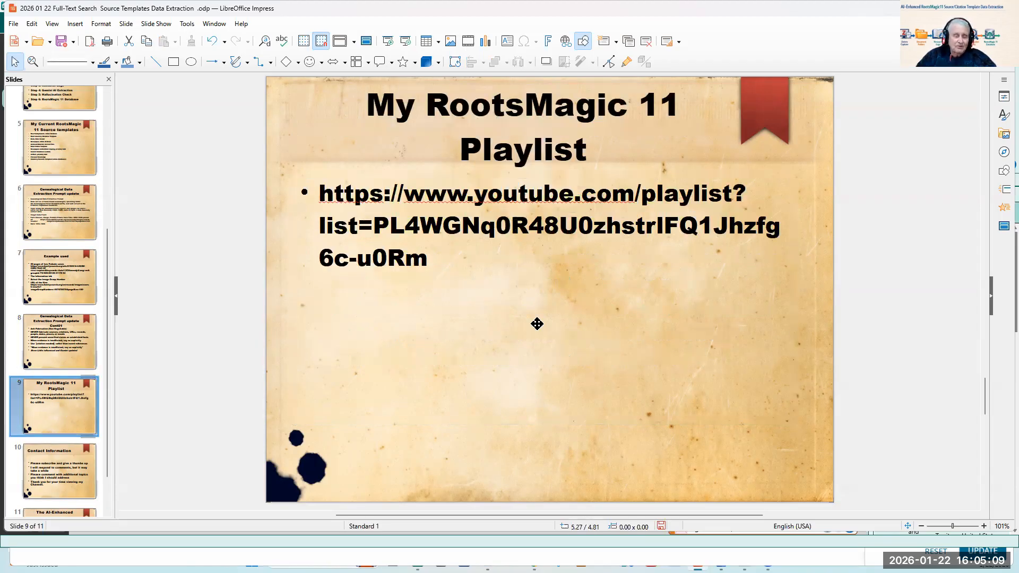
{"action": "left_click", "coordinate": [41, 472]}
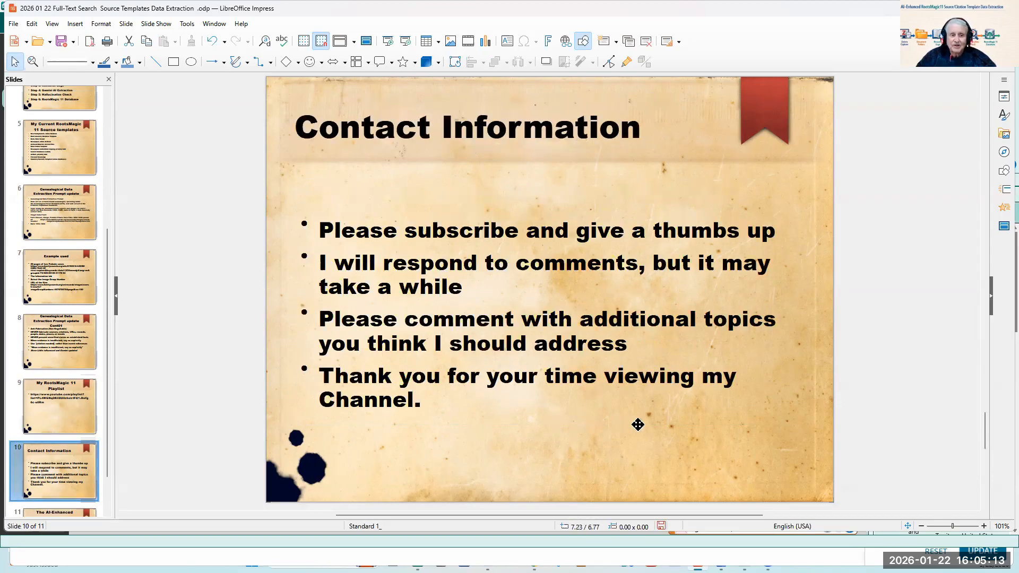